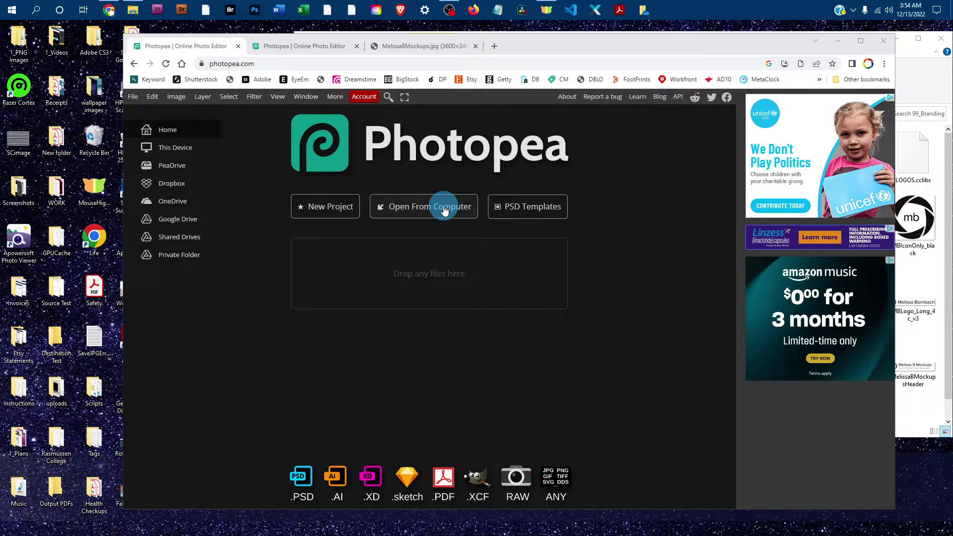
# Step: Switch to the browser tab holding the BusCard_OneHorizontal mockup document
pyautogui.click(294, 50)
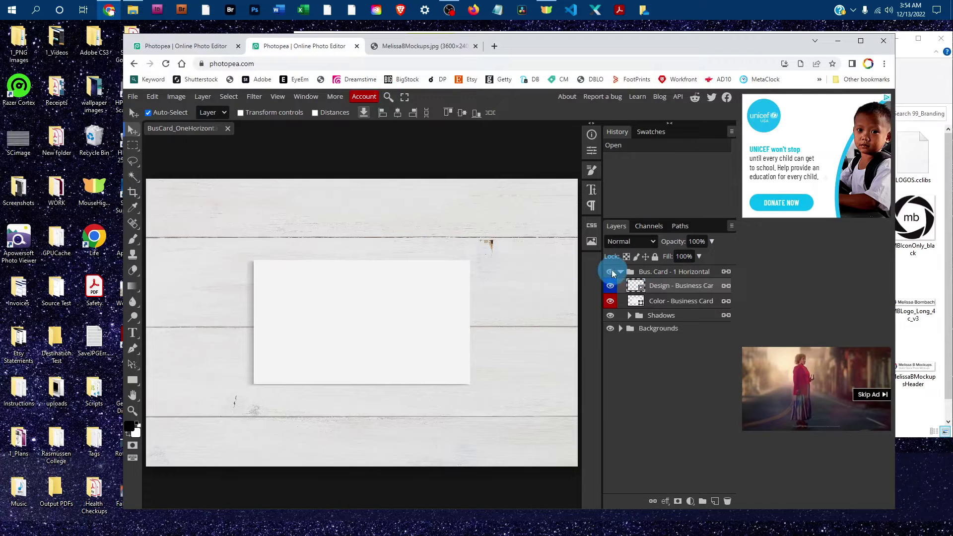
pyautogui.click(620, 272)
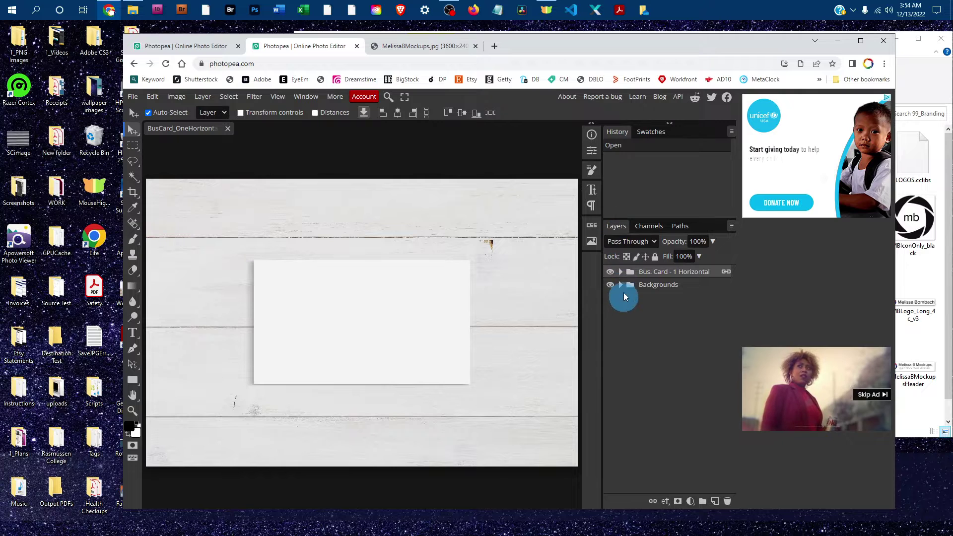
pyautogui.click(310, 98)
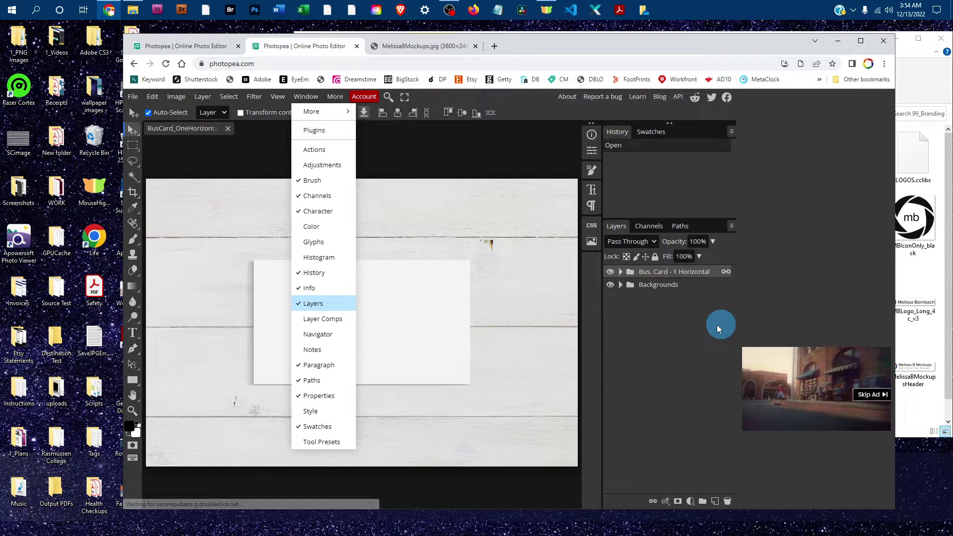
pyautogui.click(621, 271)
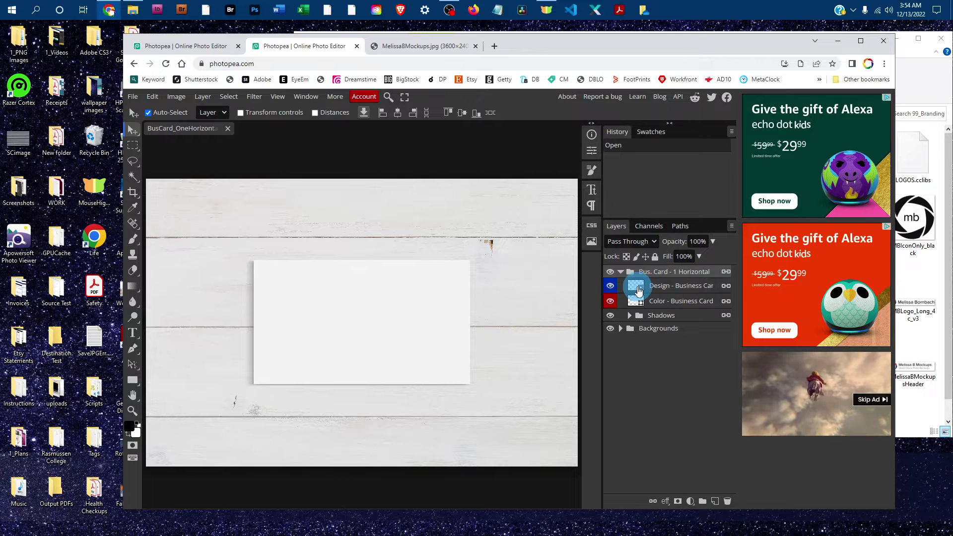
pyautogui.click(638, 291)
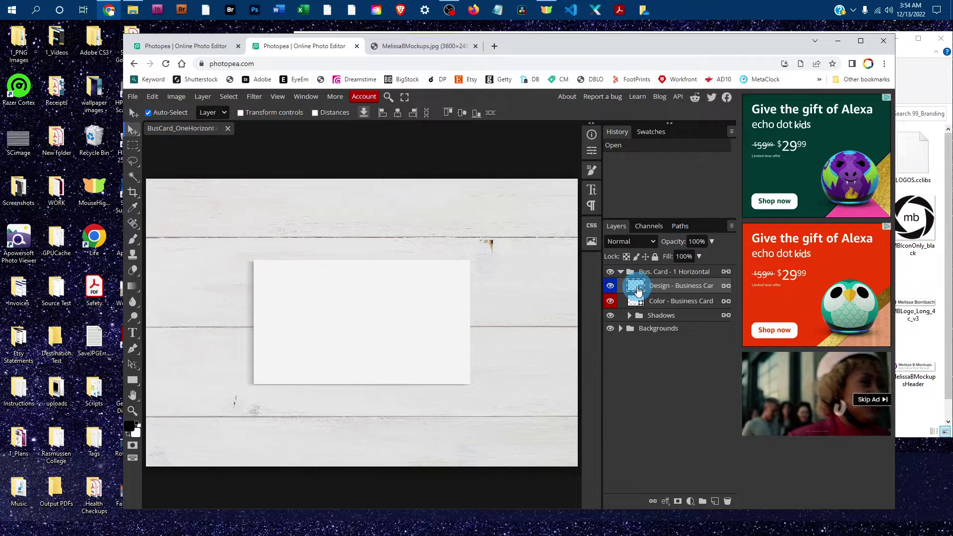
# Step: Open the Design smart object, then open BusinessCardYourDesign from the 1_Art folder
pyautogui.doubleClick(639, 290)
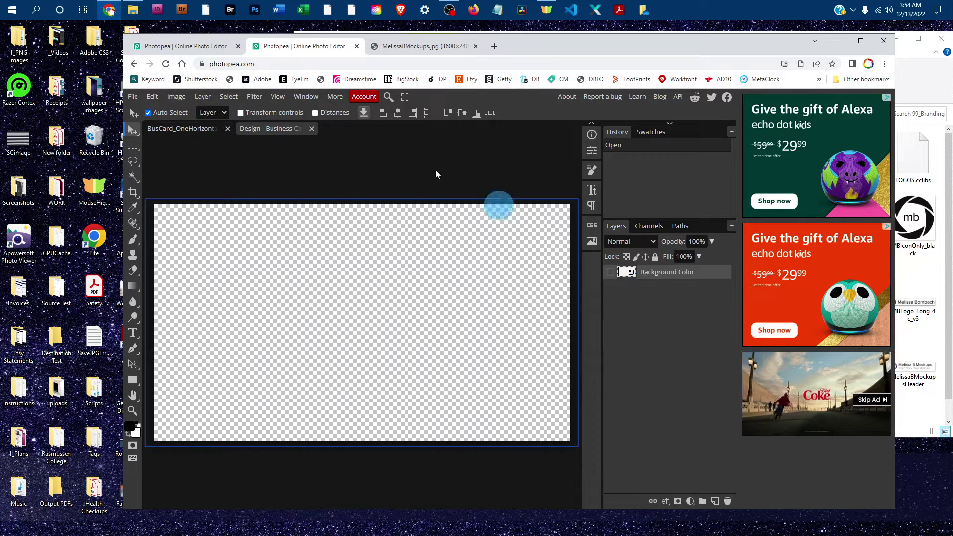
pyautogui.click(134, 101)
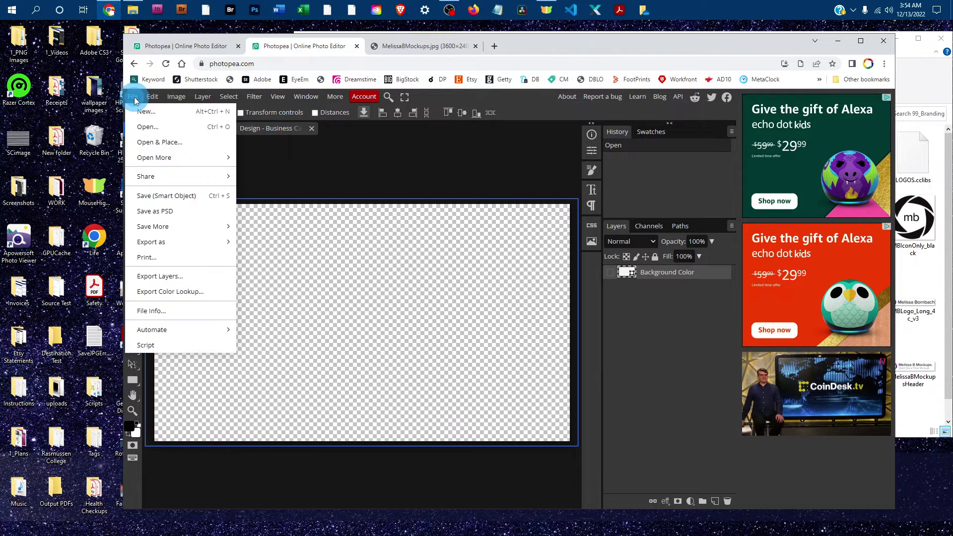
pyautogui.click(145, 128)
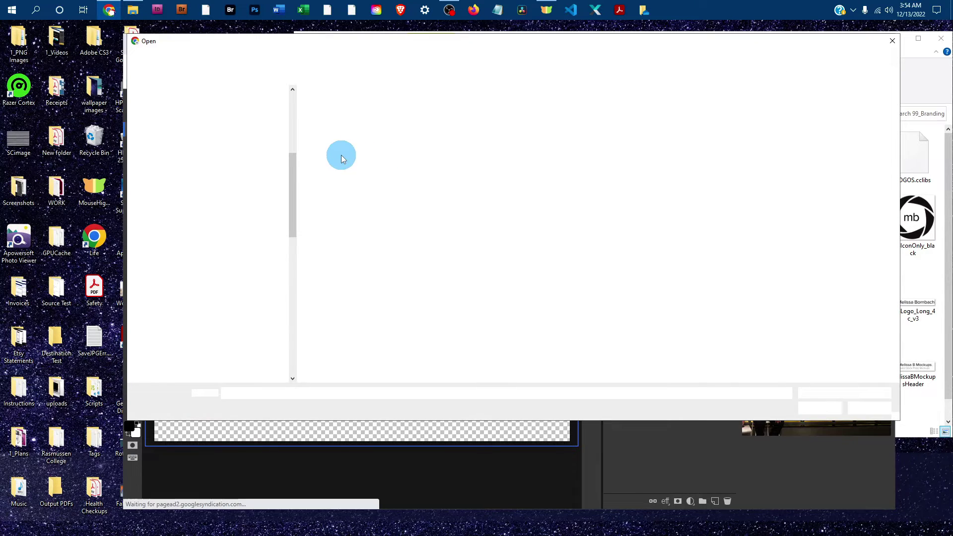
pyautogui.scroll(6, 251, 188)
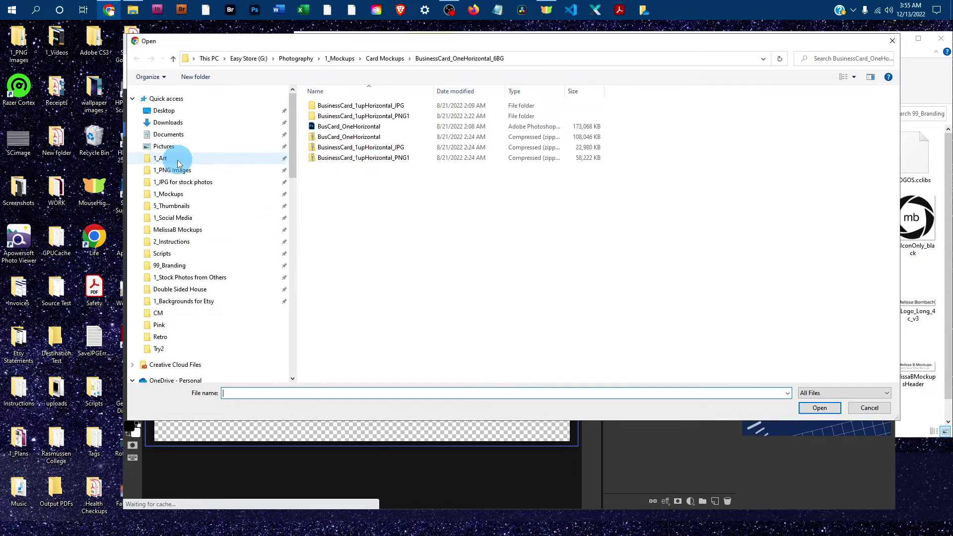
pyautogui.click(179, 158)
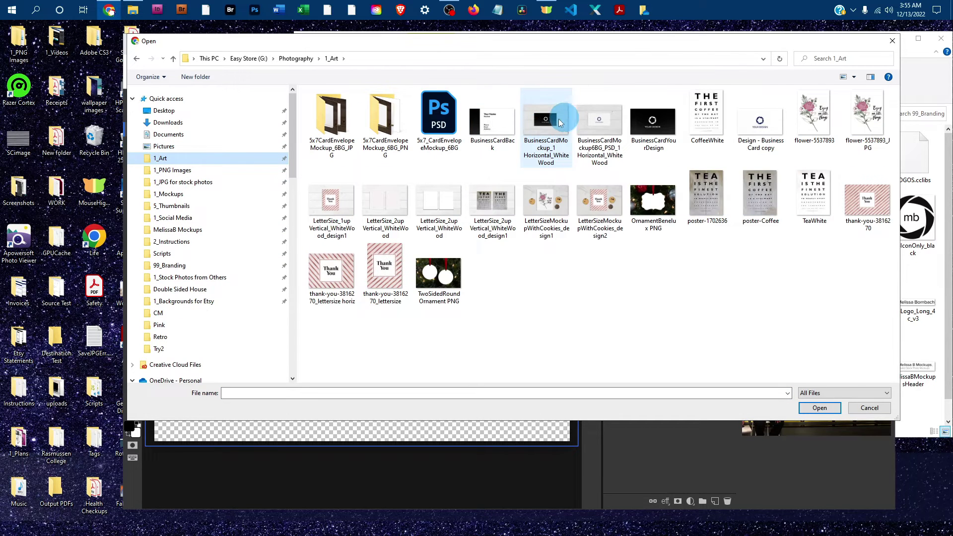
pyautogui.click(653, 119)
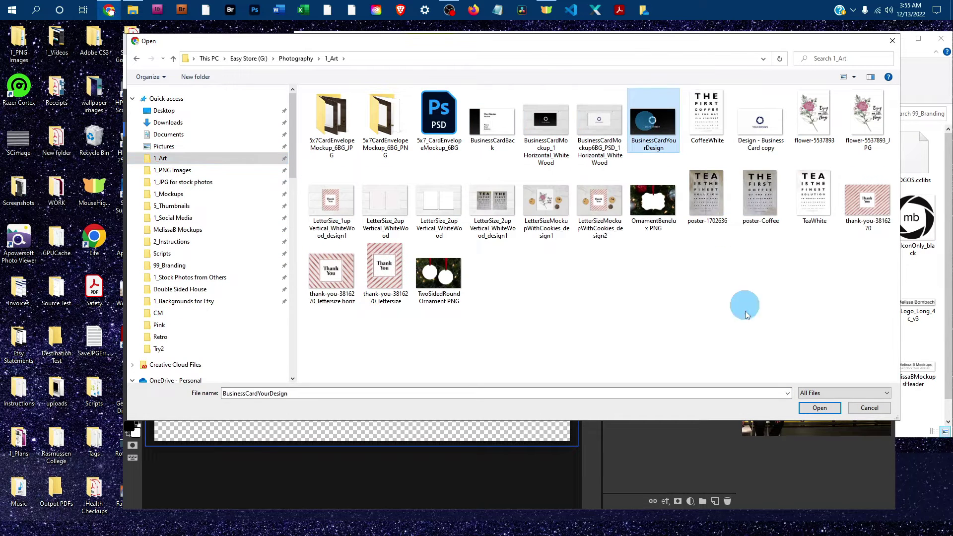
pyautogui.click(819, 407)
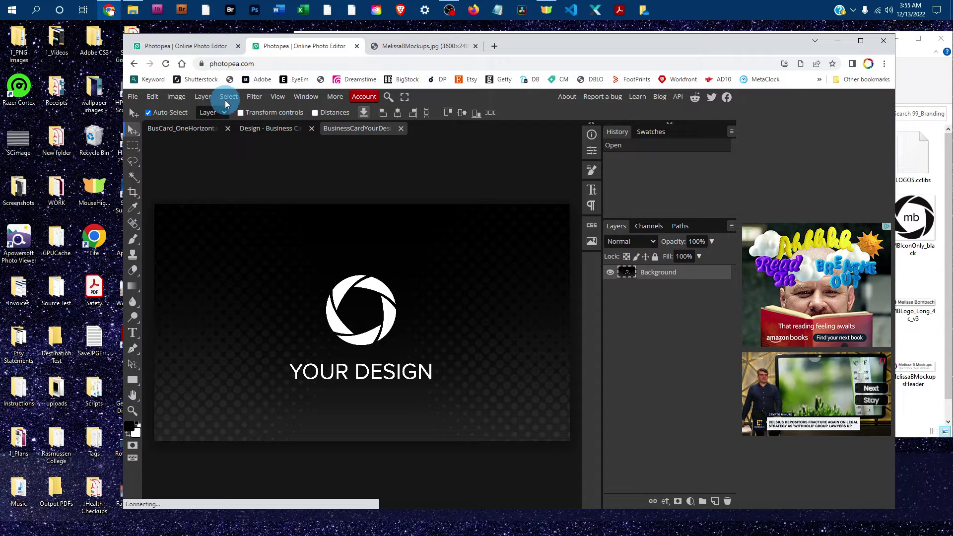
# Step: Select all of the BusinessCardYourDesign canvas and copy it
pyautogui.click(227, 99)
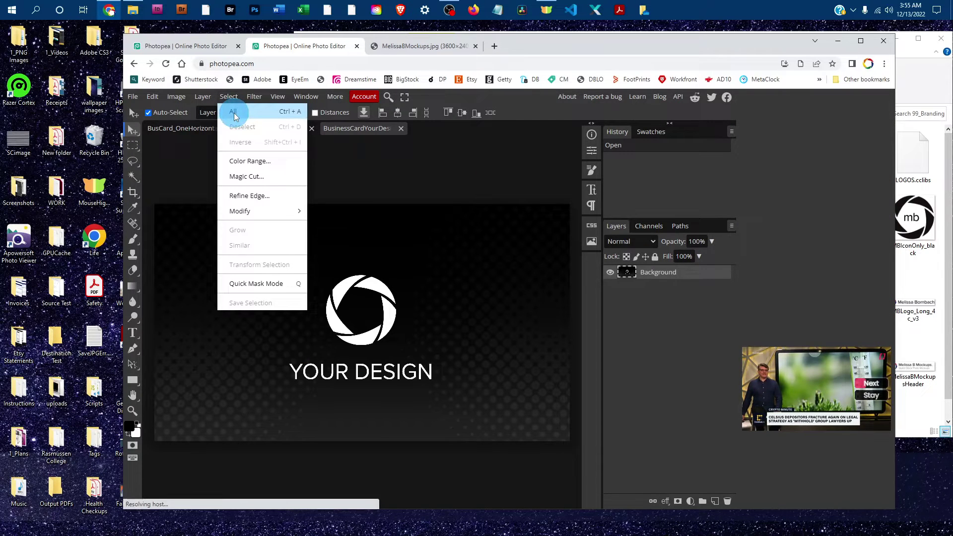
pyautogui.click(235, 115)
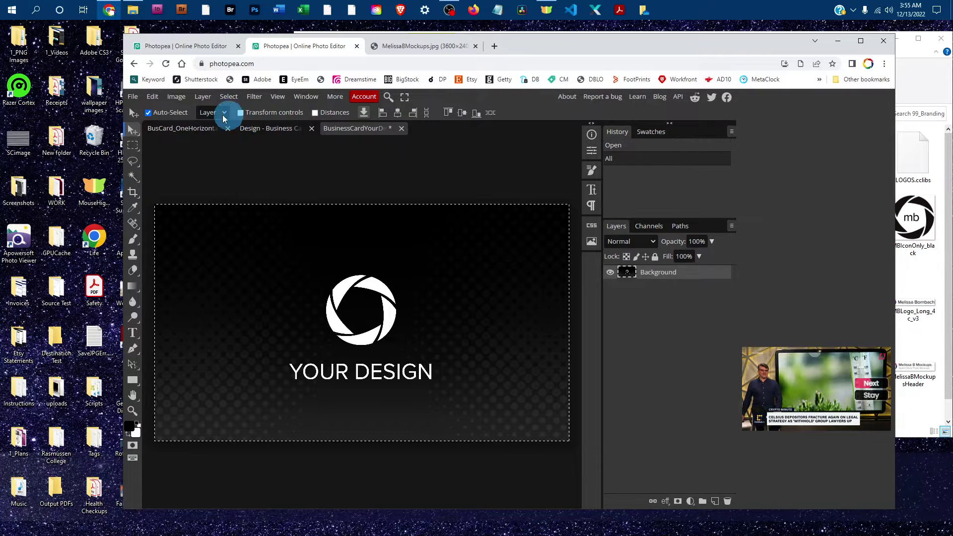
pyautogui.click(153, 98)
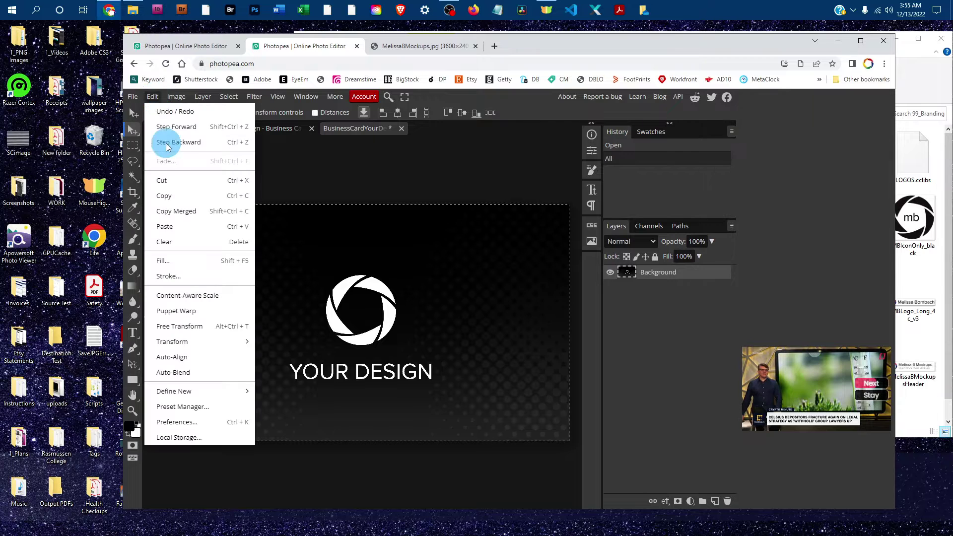
pyautogui.click(348, 184)
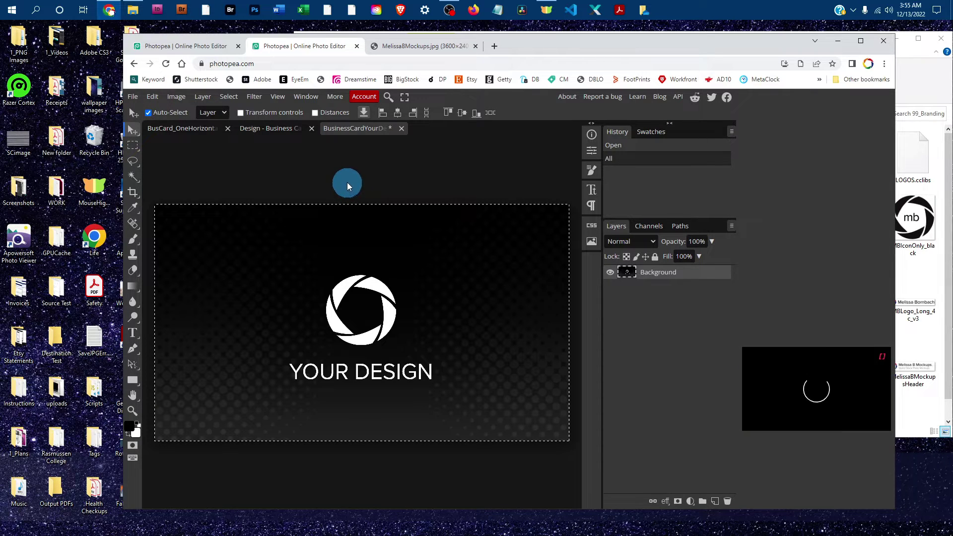
# Step: Paste the artwork into the Design – Business Card smart object as a new layer
pyautogui.click(271, 131)
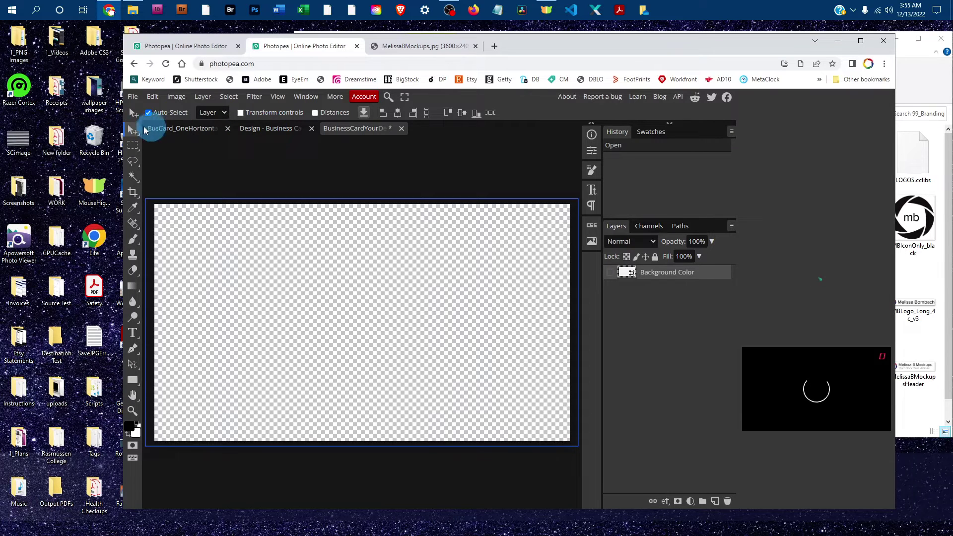
pyautogui.click(154, 98)
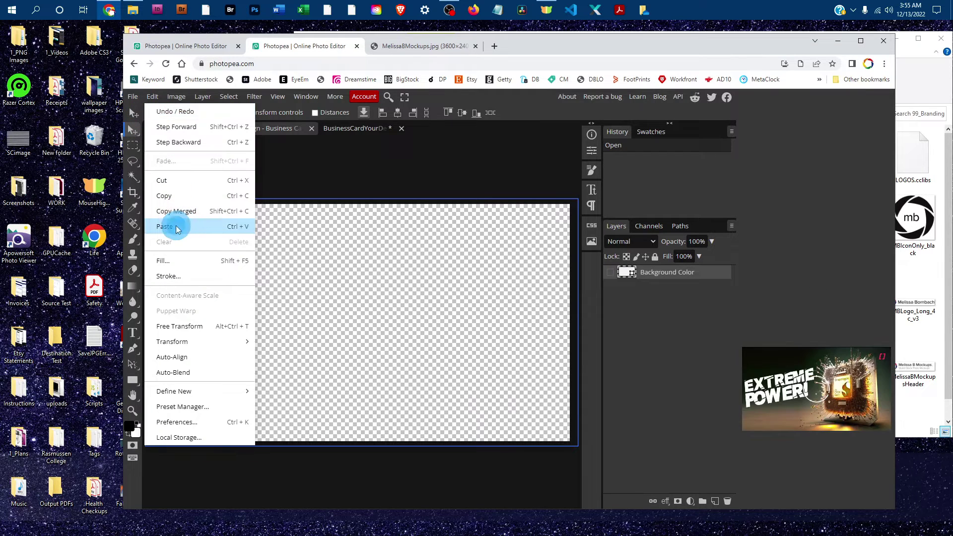
pyautogui.click(330, 158)
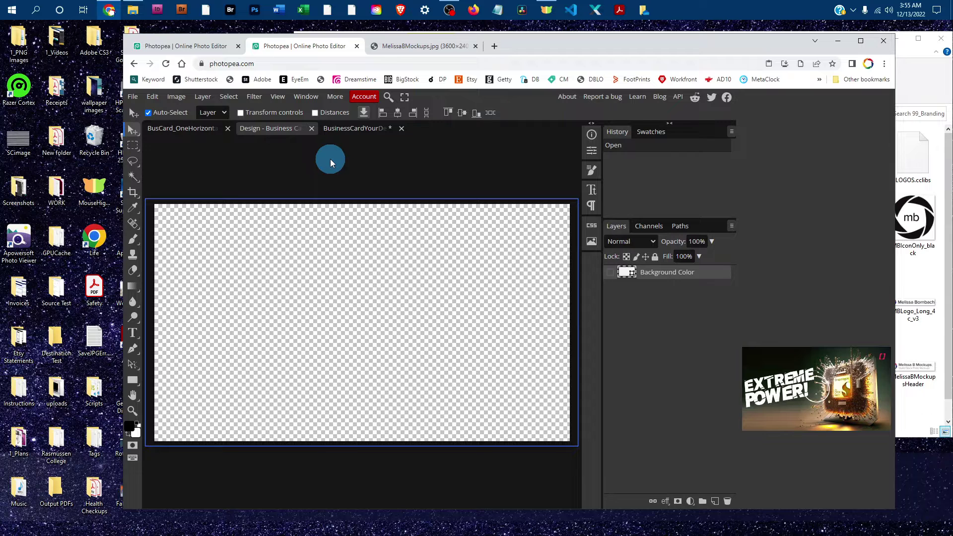
# Step: Free-transform the pasted YOUR DESIGN artwork to fit the card, then save the smart object
pyautogui.click(152, 98)
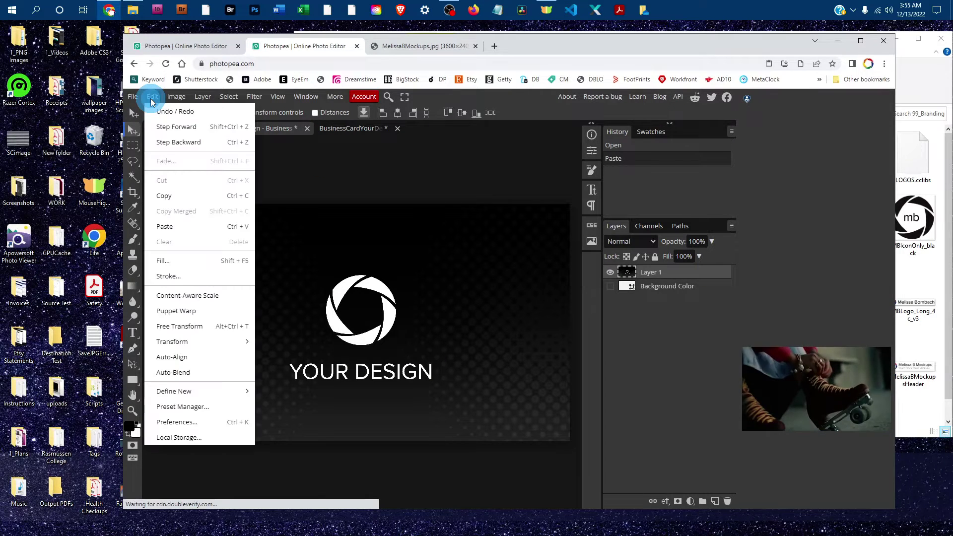
pyautogui.click(206, 328)
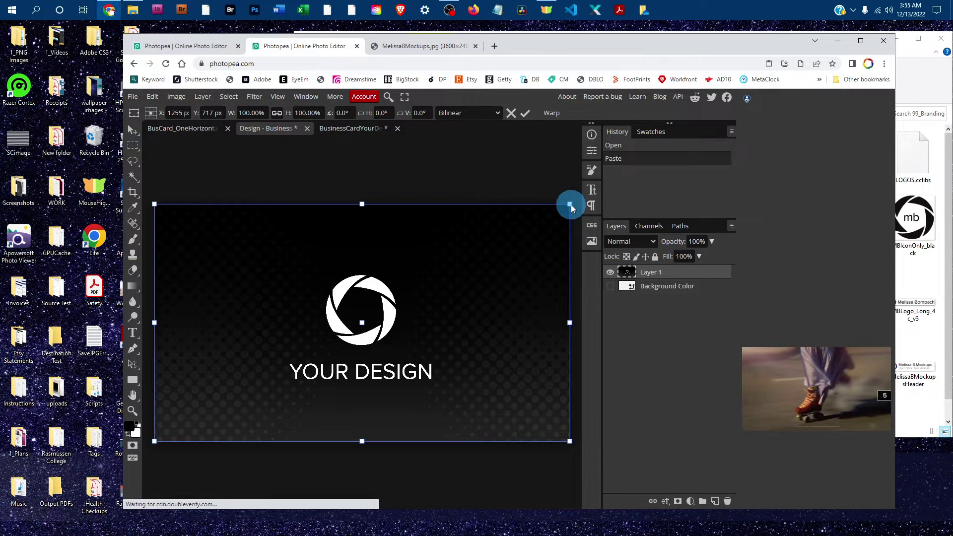
pyautogui.moveTo(551, 214); pyautogui.dragTo(568, 202)
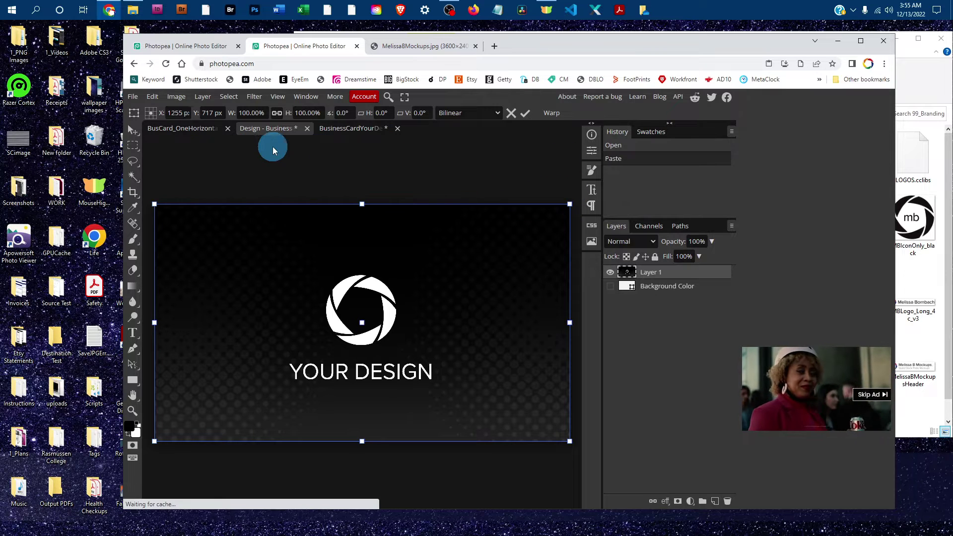
pyautogui.click(133, 97)
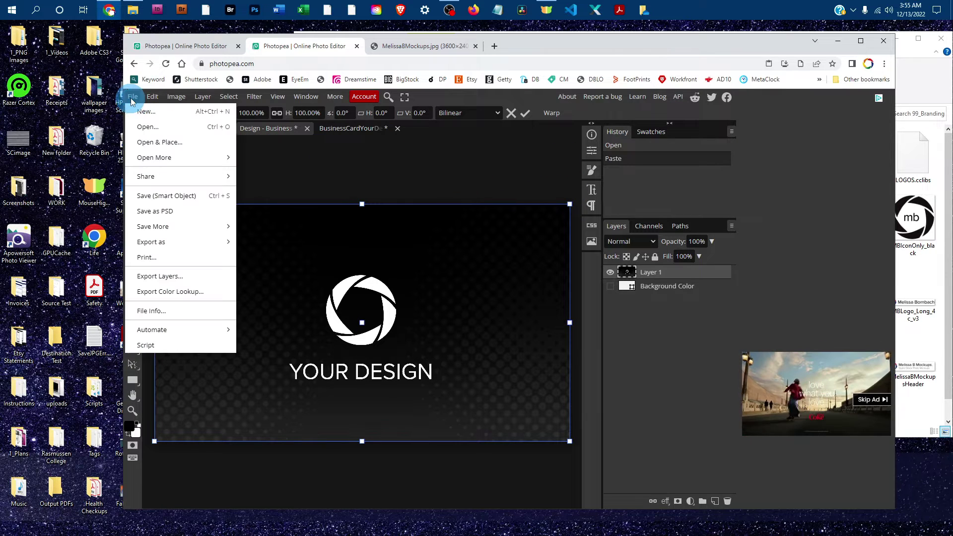
pyautogui.click(174, 196)
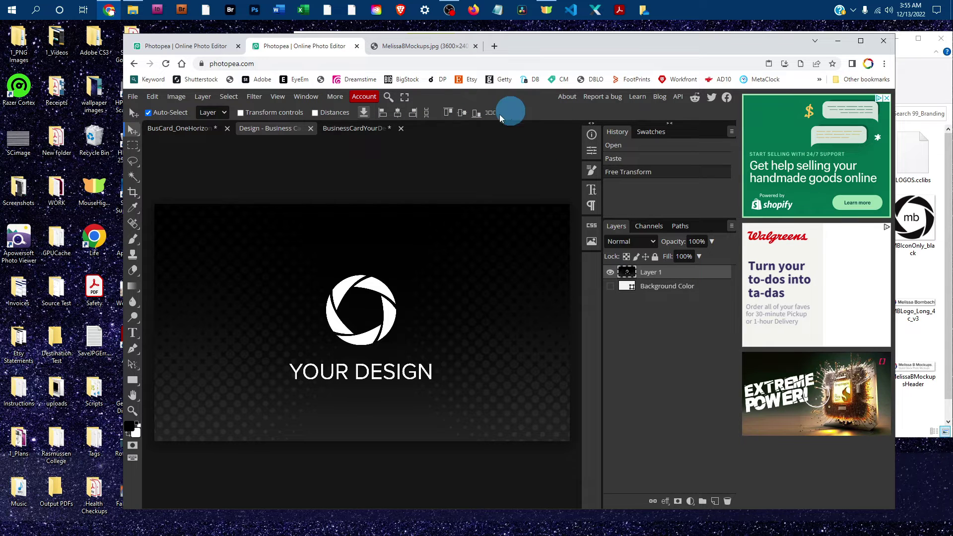
# Step: Close the Design – Business Card and BusinessCardYourDesign tabs, discarding their changes
pyautogui.click(311, 130)
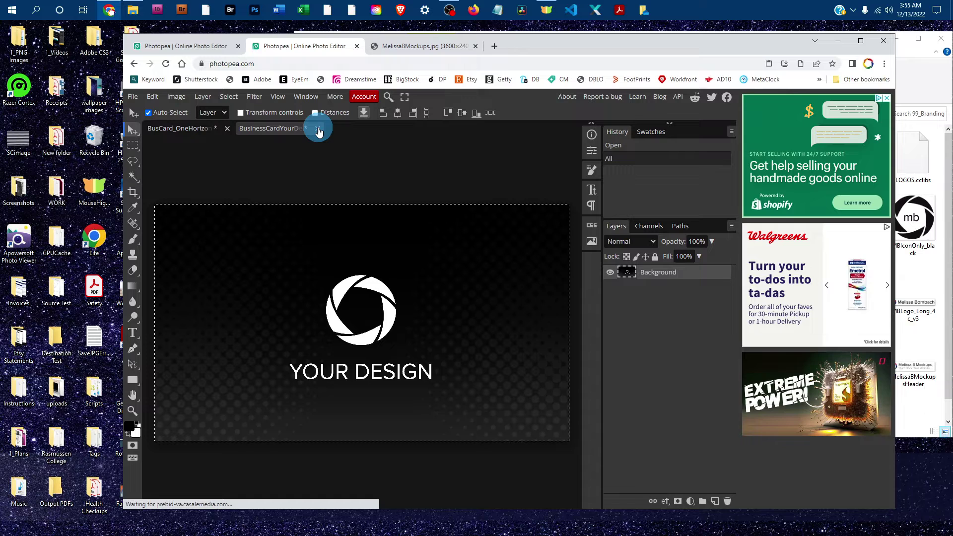
pyautogui.click(319, 129)
pyautogui.click(555, 128)
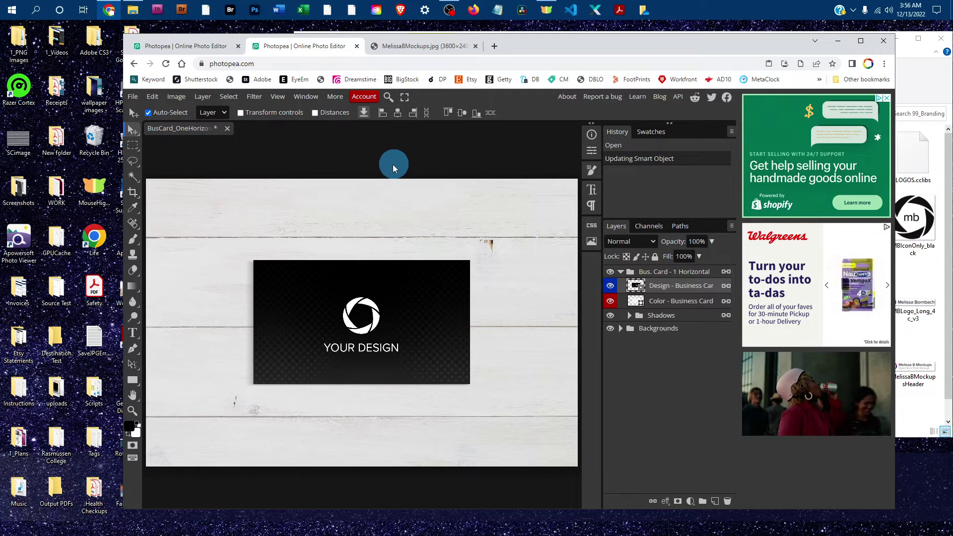
pyautogui.click(609, 287)
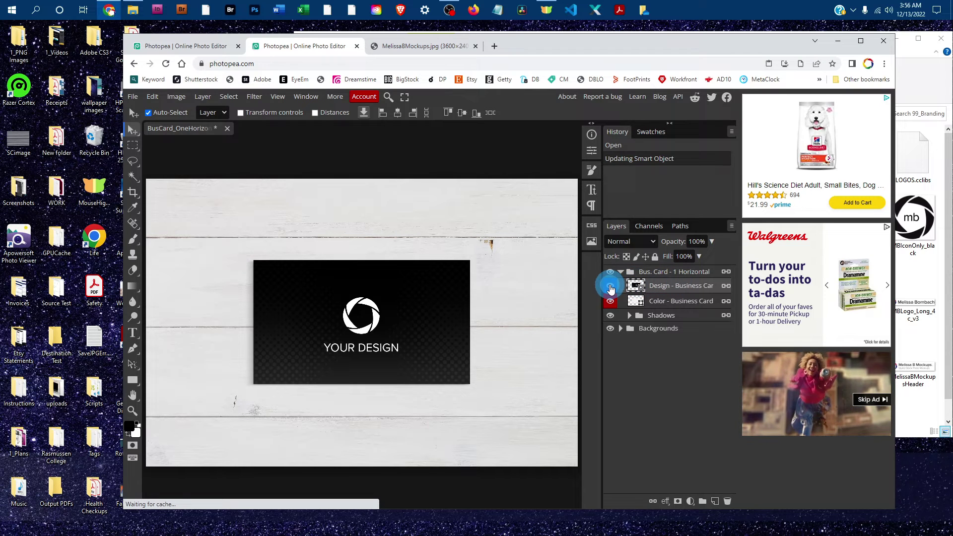
# Step: Turn off visibility of the Design - Business Card layer
pyautogui.click(610, 286)
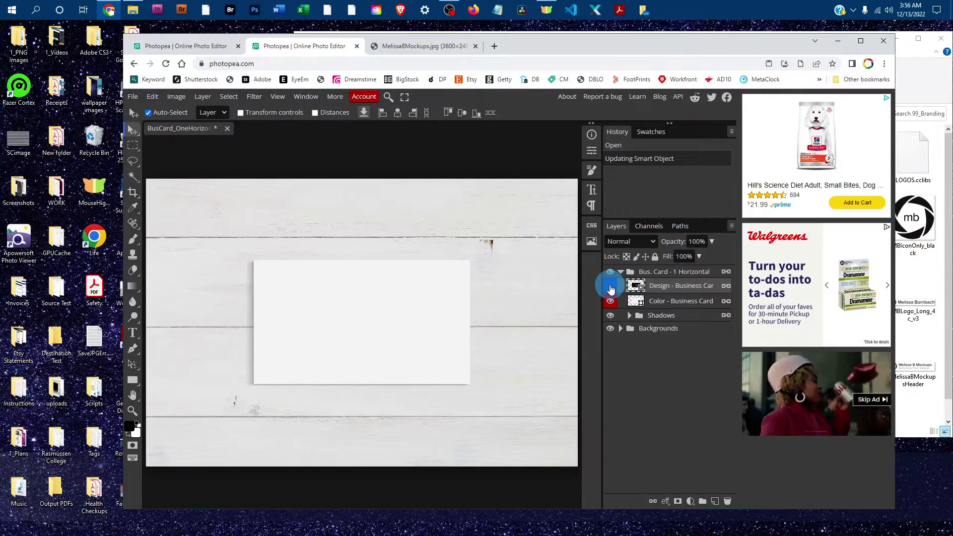
# Step: Set the Color fill layer to navy 182c6d and make the Design layer visible again
pyautogui.doubleClick(636, 303)
pyautogui.moveTo(317, 171); pyautogui.dragTo(556, 142)
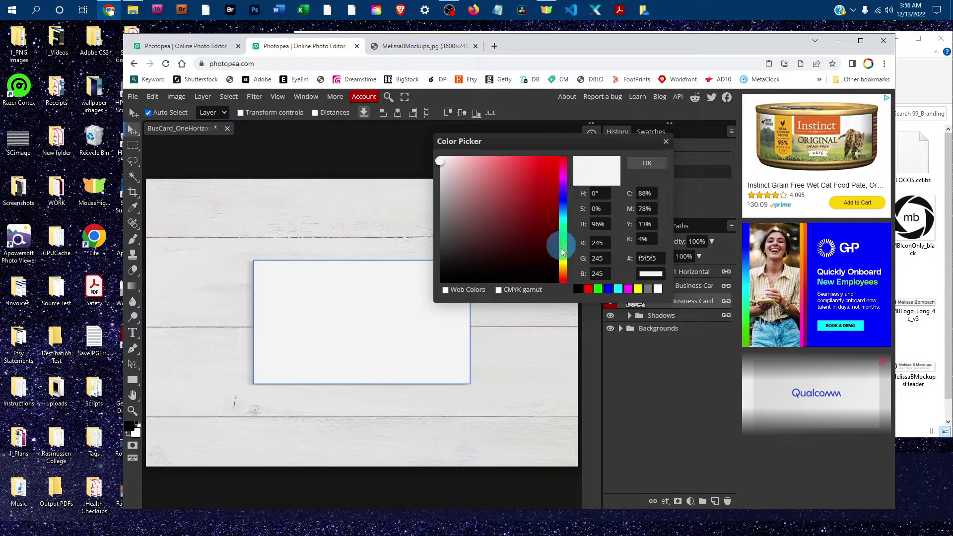
pyautogui.click(564, 203)
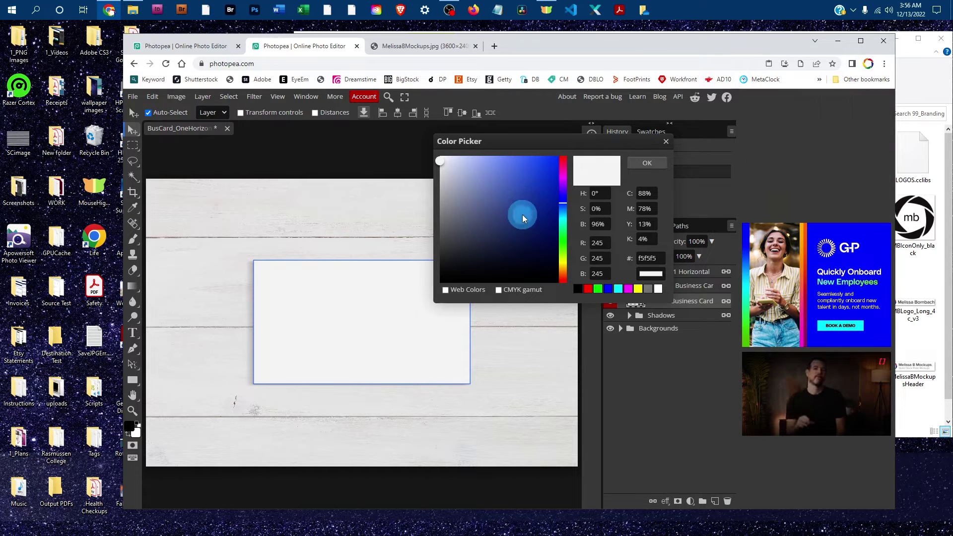
pyautogui.click(533, 228)
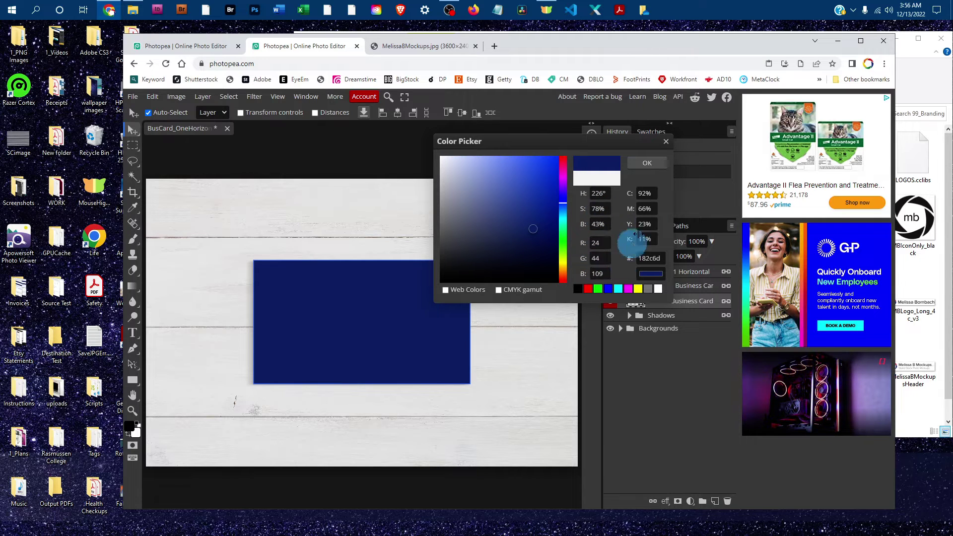
pyautogui.click(607, 193)
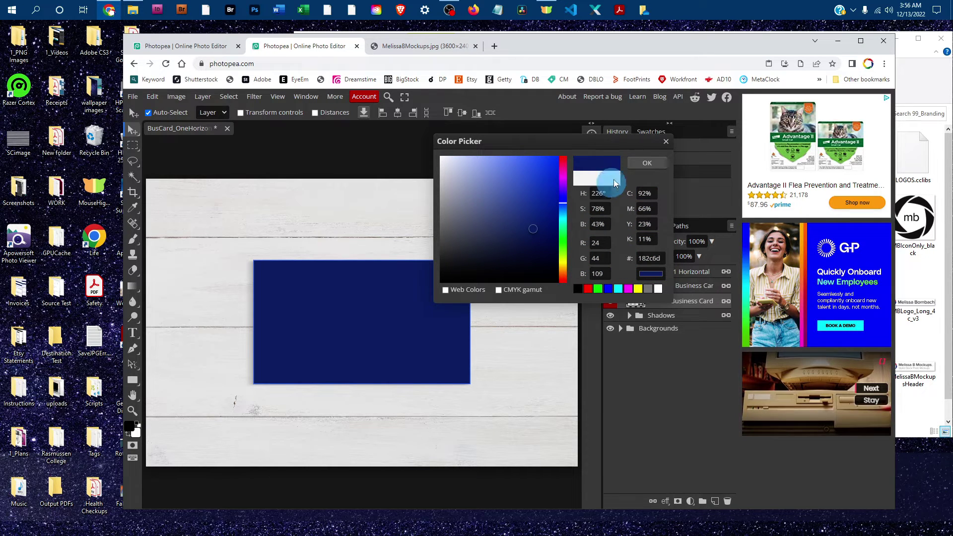
pyautogui.click(646, 164)
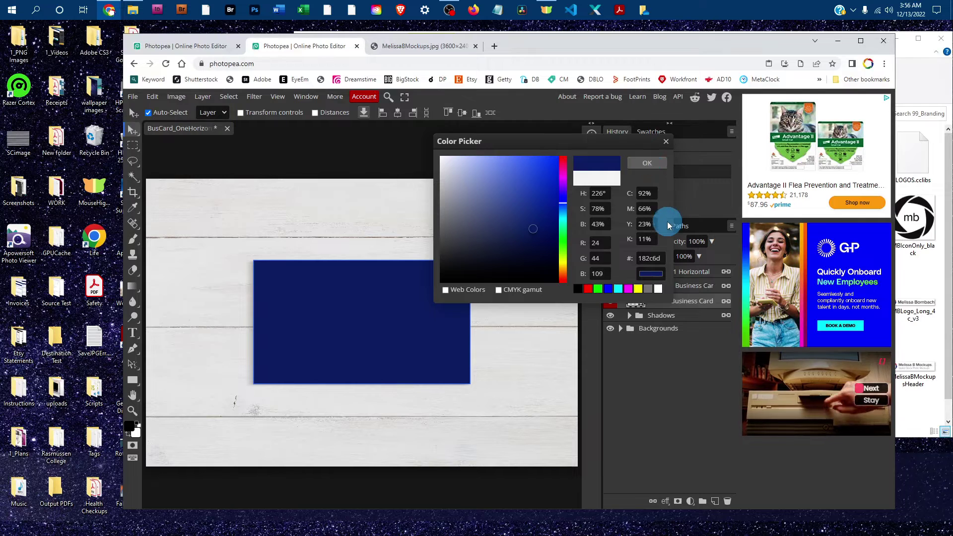
pyautogui.click(609, 290)
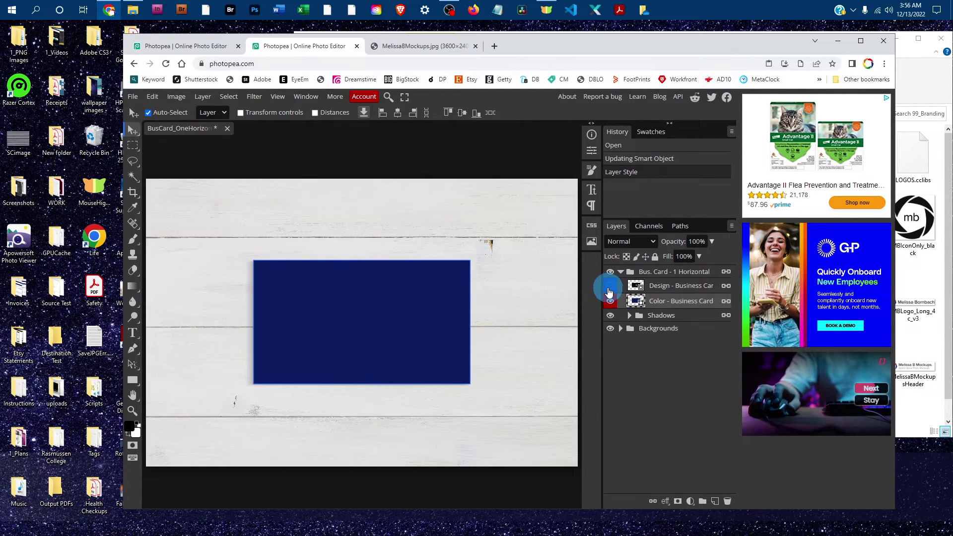
pyautogui.click(610, 290)
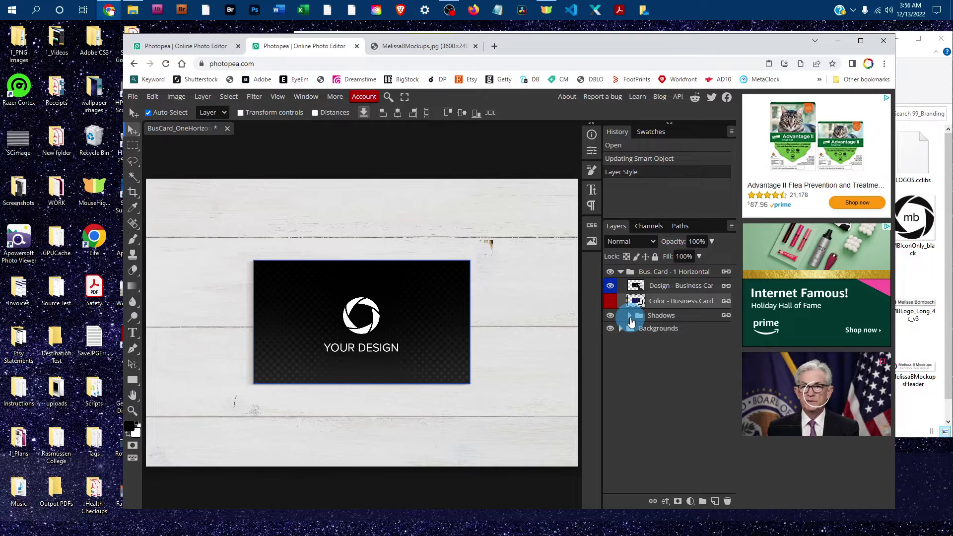
# Step: Raise the Cast Shadow layer's fill from 35% to 44%, then collapse the groups
pyautogui.click(630, 320)
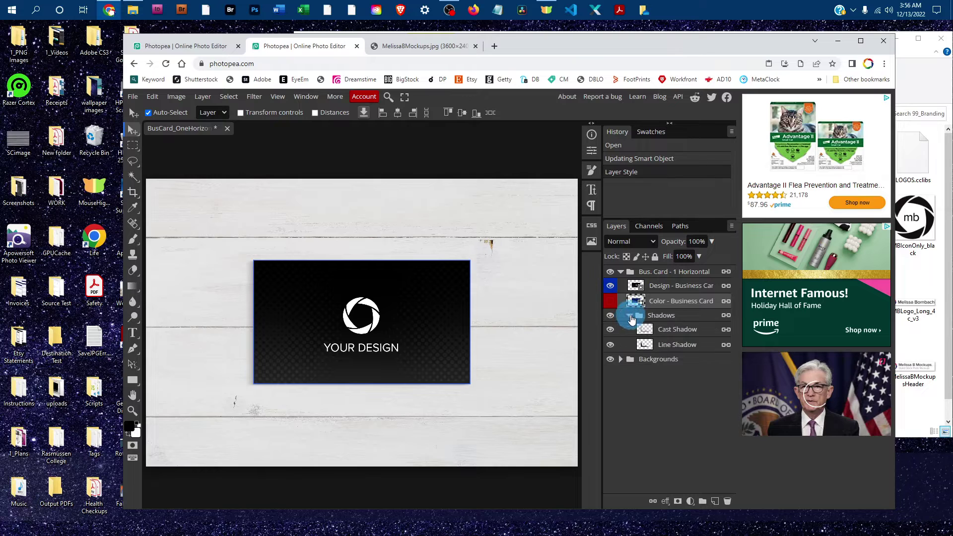
pyautogui.click(677, 330)
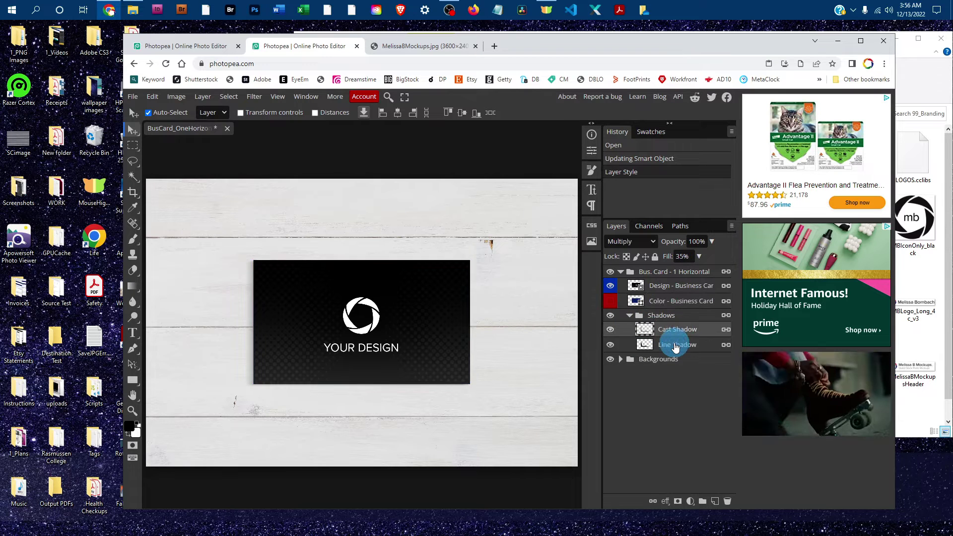
pyautogui.click(699, 257)
pyautogui.moveTo(677, 271)
pyautogui.mouseDown()
pyautogui.moveTo(689, 274)
pyautogui.moveTo(681, 274)
pyautogui.mouseUp()
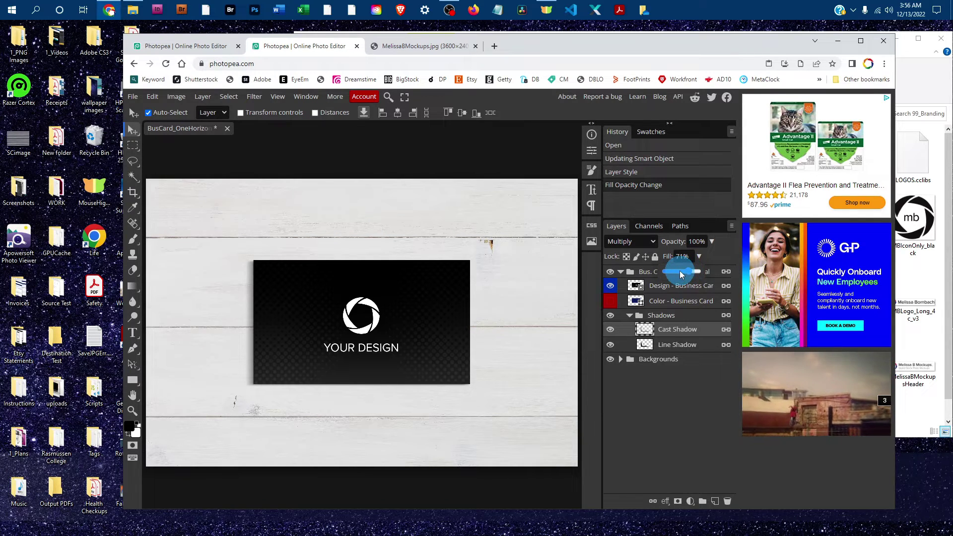
pyautogui.click(698, 257)
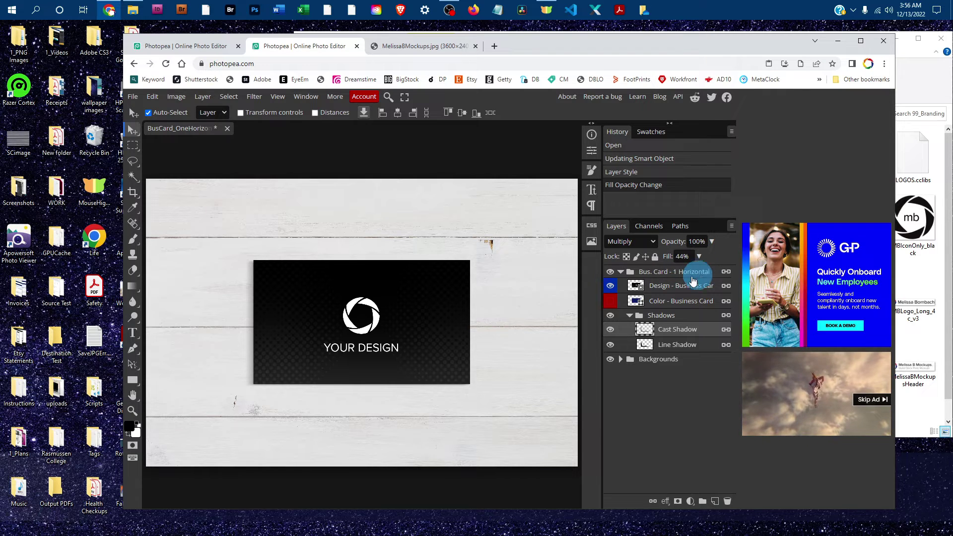
pyautogui.click(631, 316)
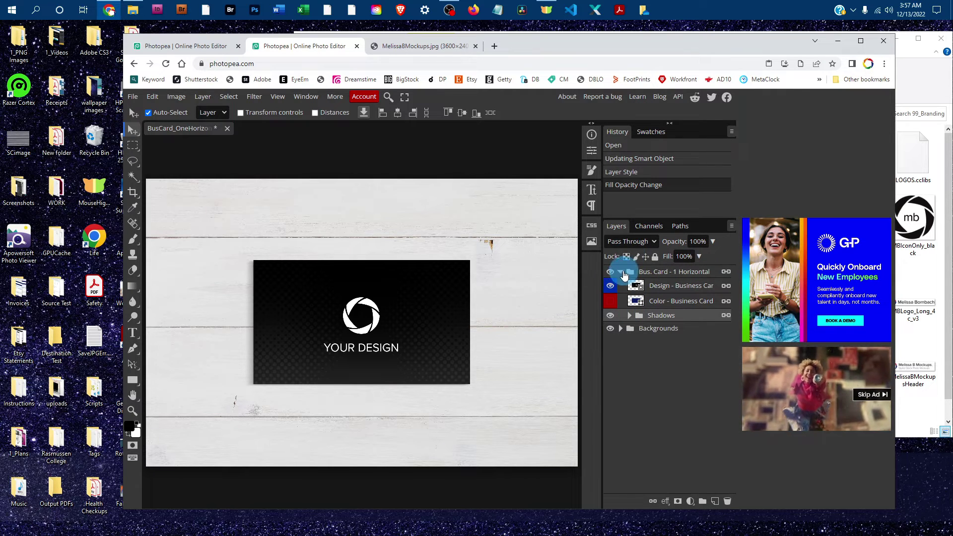
pyautogui.click(620, 271)
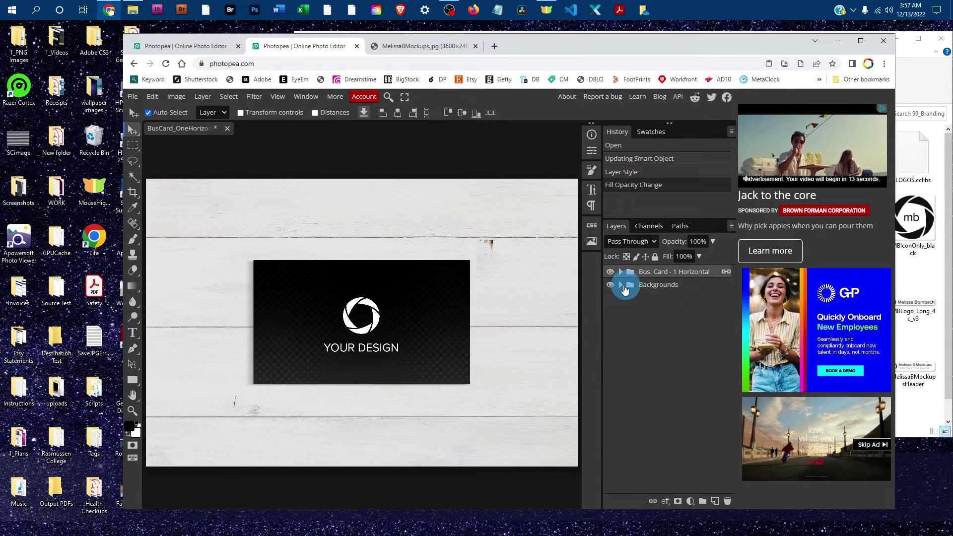
pyautogui.click(620, 284)
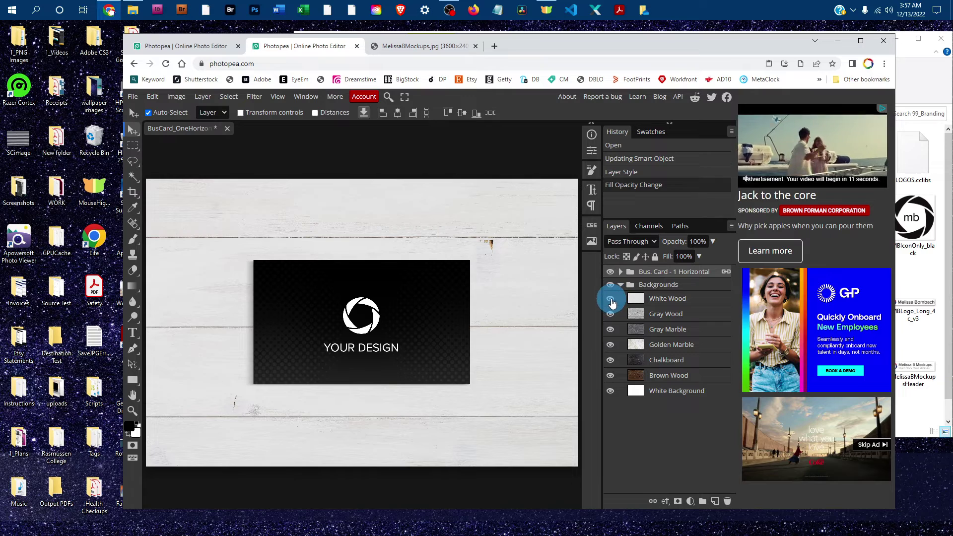
pyautogui.click(610, 298)
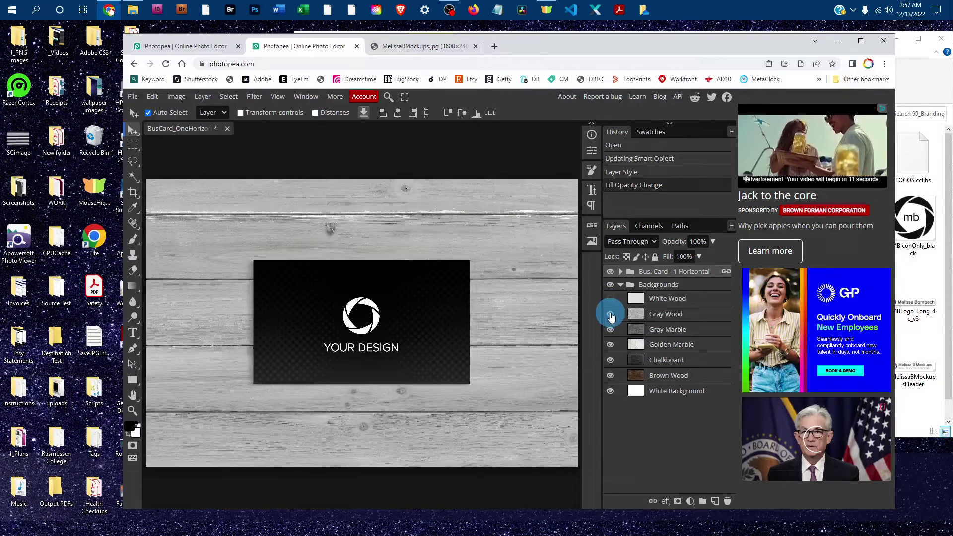
pyautogui.click(610, 313)
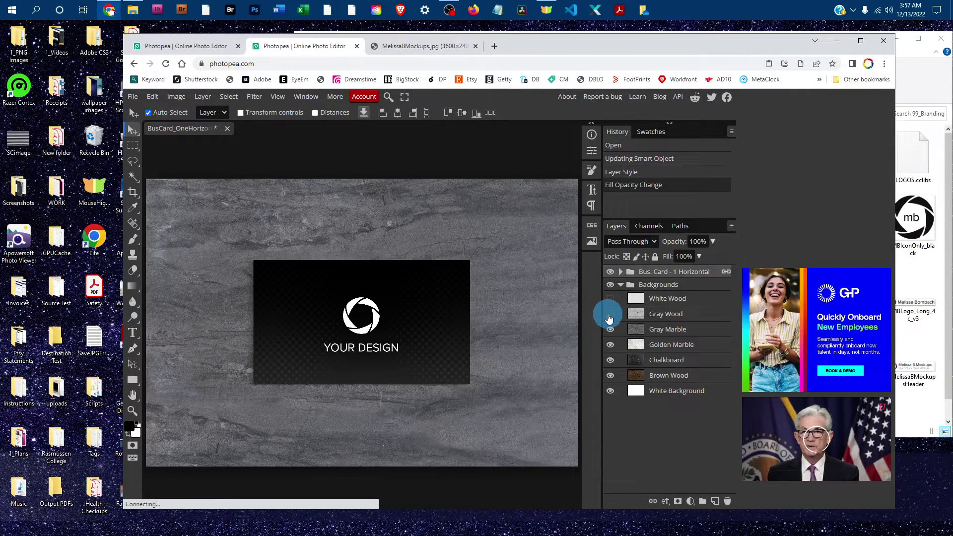
pyautogui.click(611, 299)
pyautogui.click(620, 285)
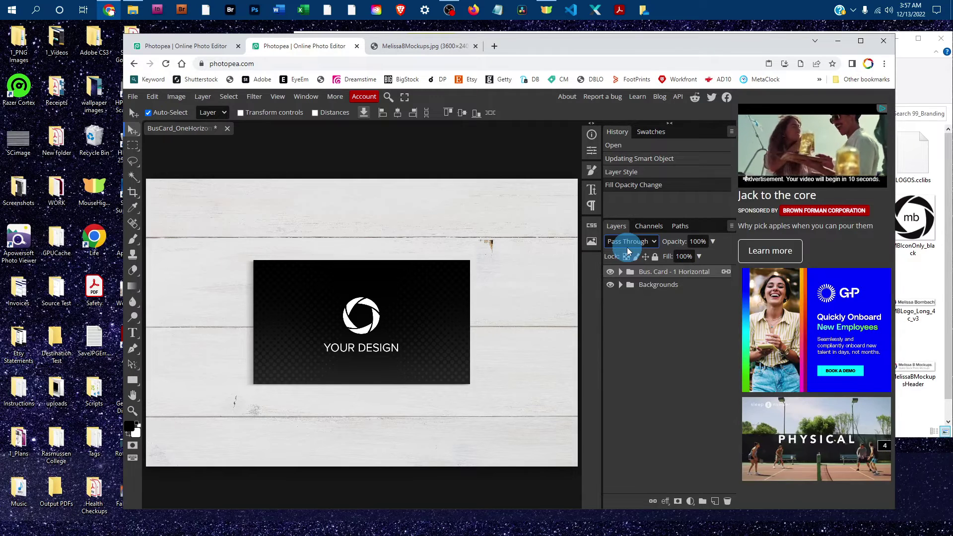
# Step: Zoom in on the business card's design
pyautogui.click(131, 97)
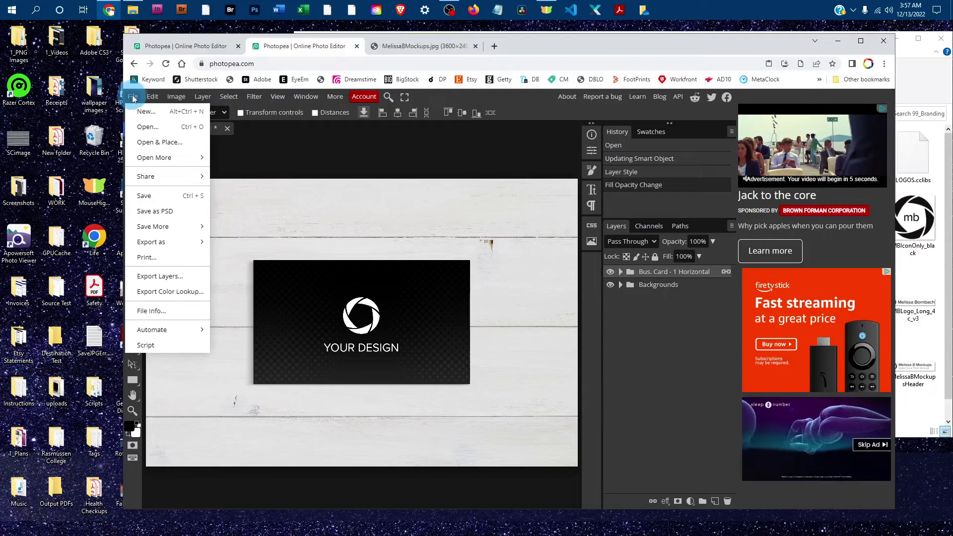
pyautogui.moveTo(161, 246)
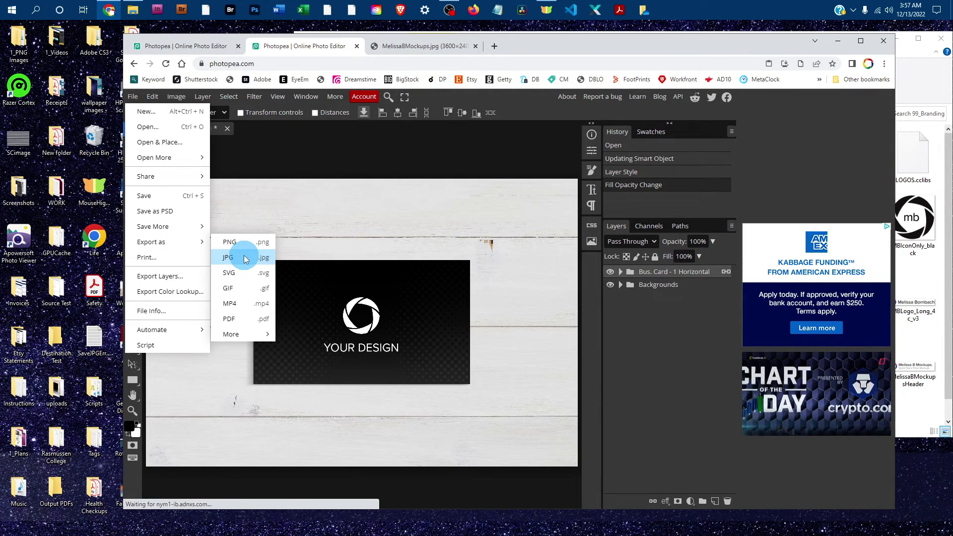
pyautogui.click(287, 153)
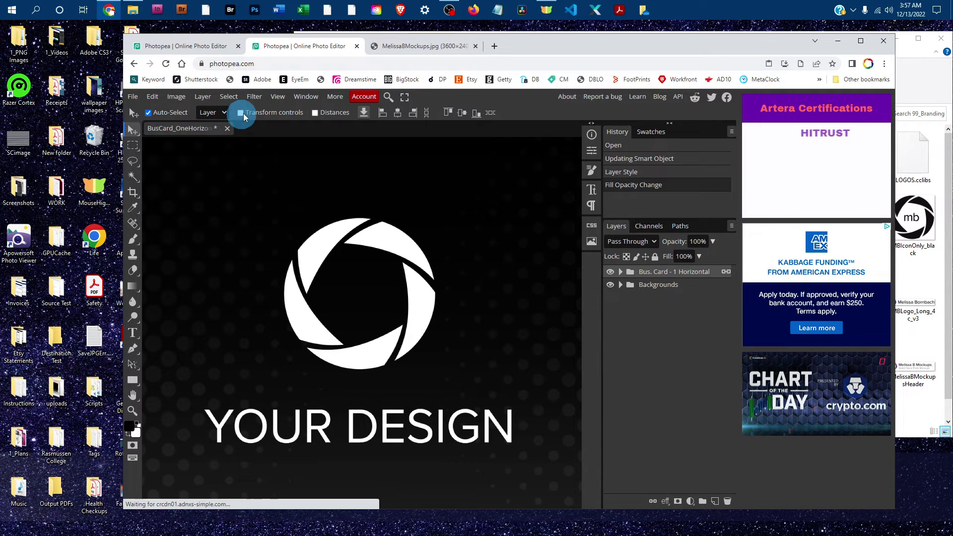
# Step: Look through the Edit and File menus, then switch to the MelissaBMockups.jpg browser tab
pyautogui.click(156, 98)
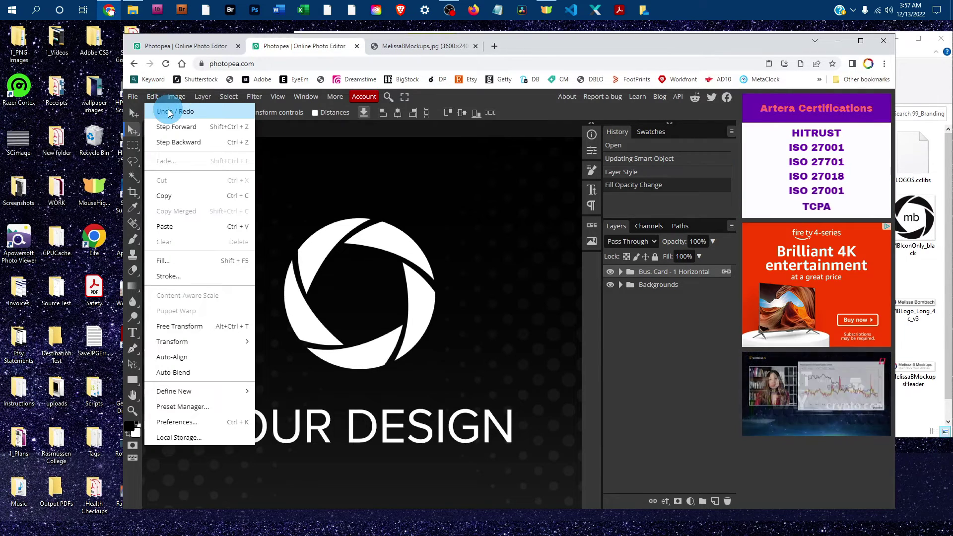
pyautogui.click(189, 127)
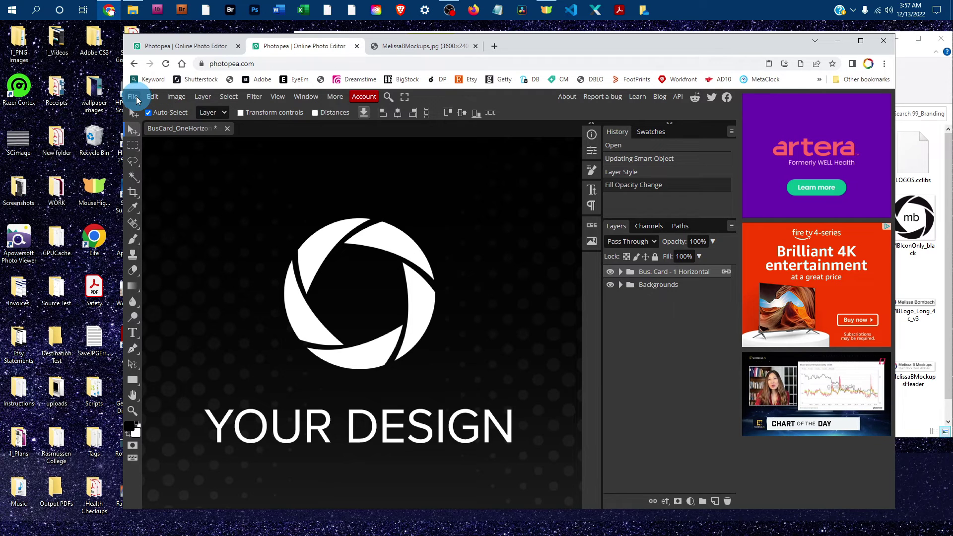
pyautogui.click(134, 97)
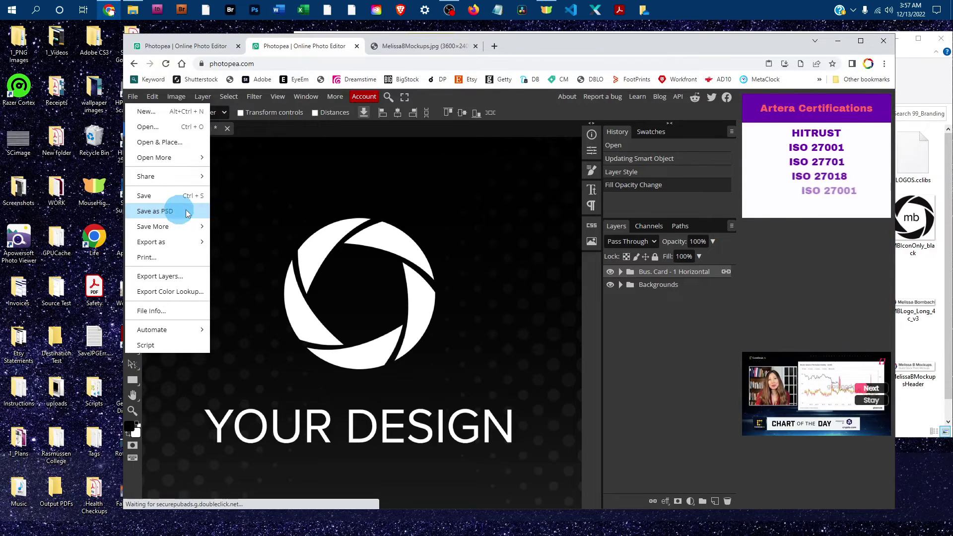
pyautogui.click(430, 62)
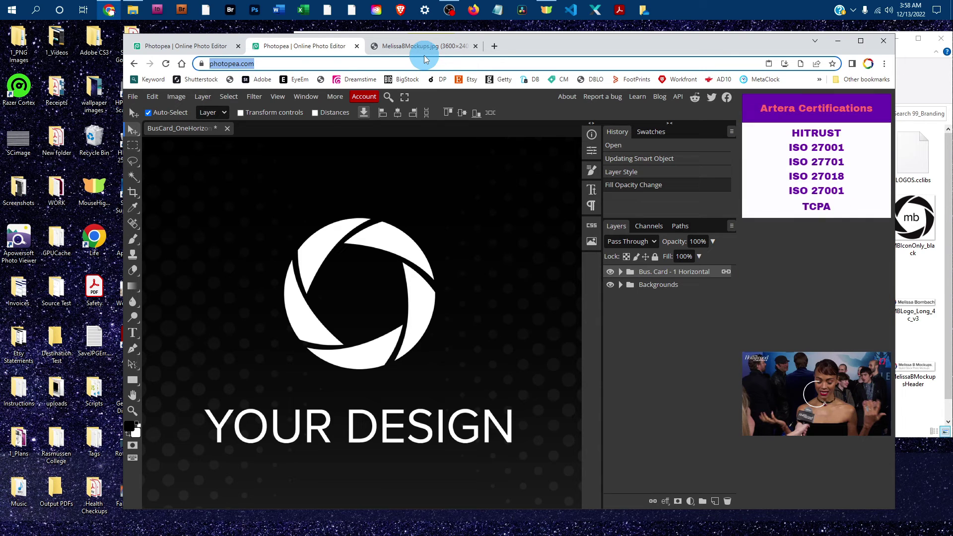
pyautogui.click(425, 50)
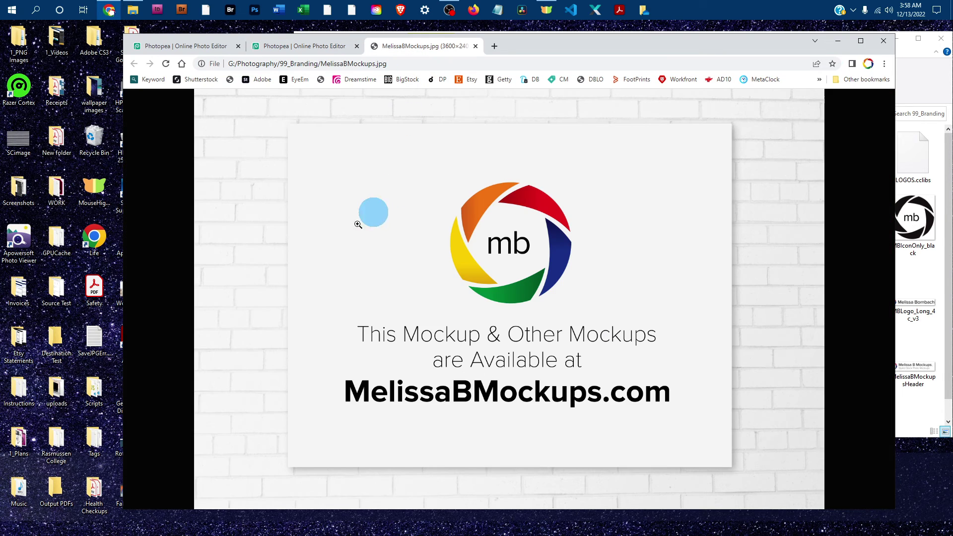